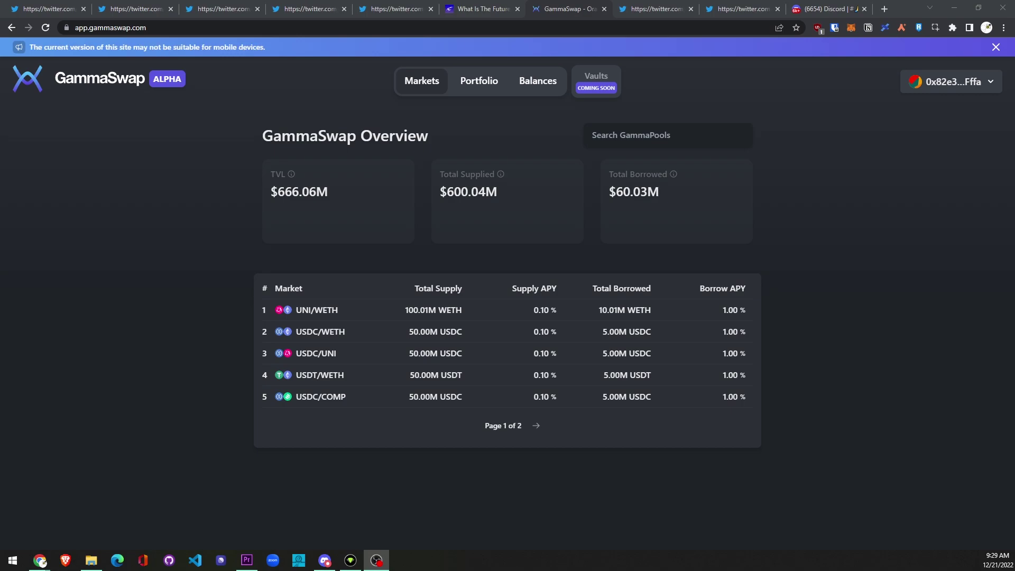
# In the GammaSwap Discord, open #testnet-guide and highlight the GammaSwap Testnet network name.
pyautogui.click(820, 10)
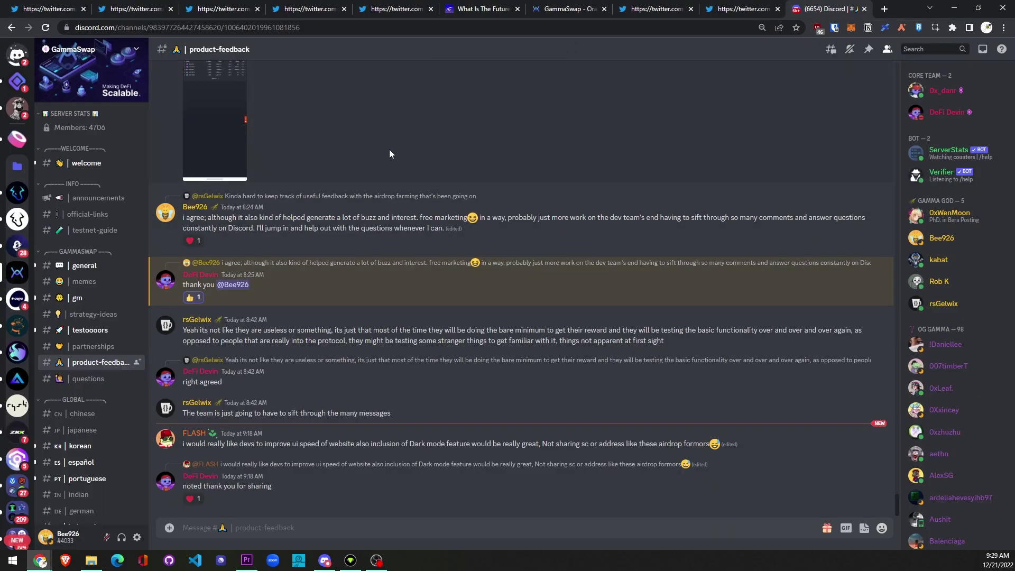
pyautogui.click(98, 236)
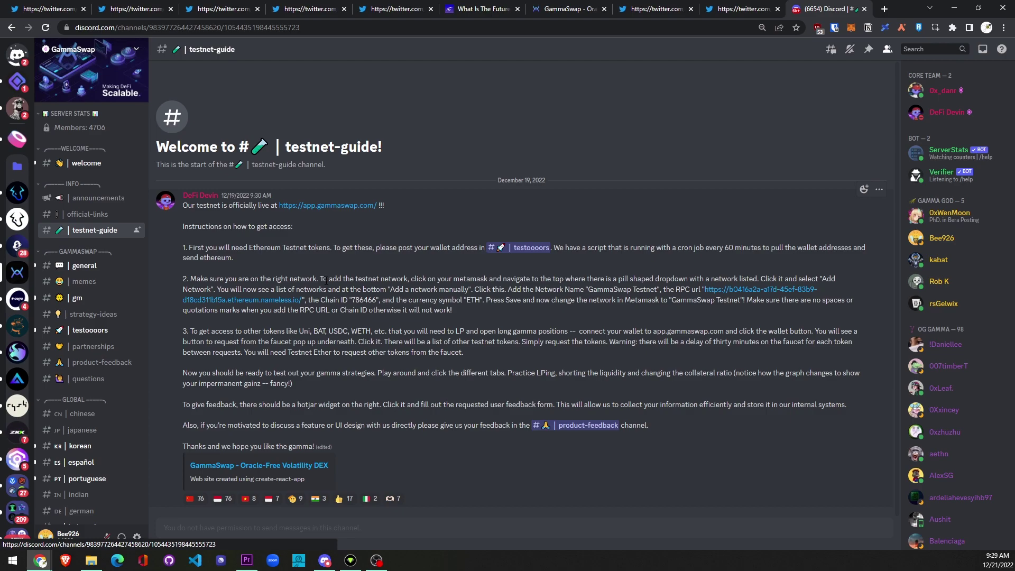
pyautogui.moveTo(584, 290); pyautogui.dragTo(665, 289)
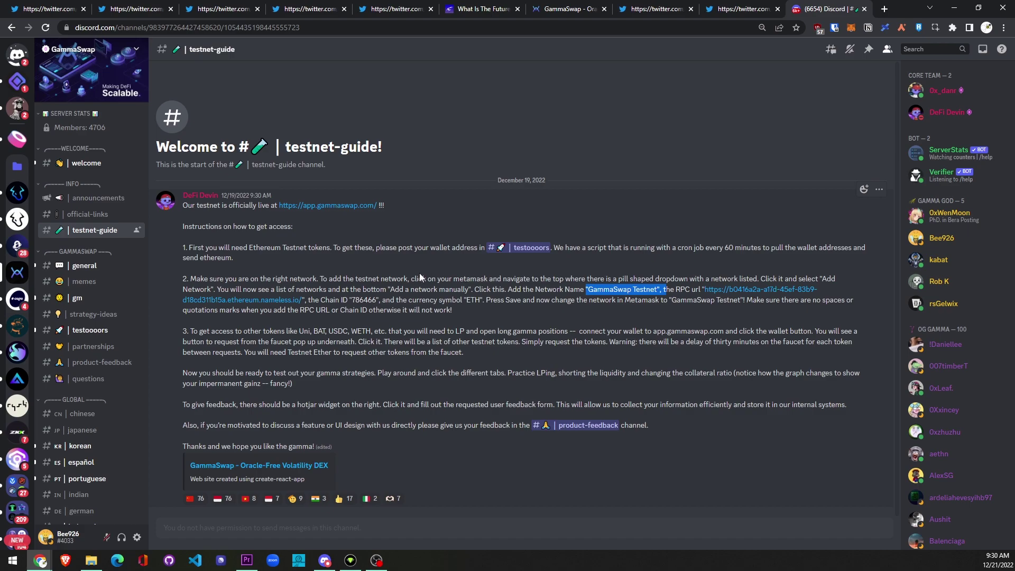
# Open the #testooors wallet-address channel and start a message there.
pyautogui.click(98, 337)
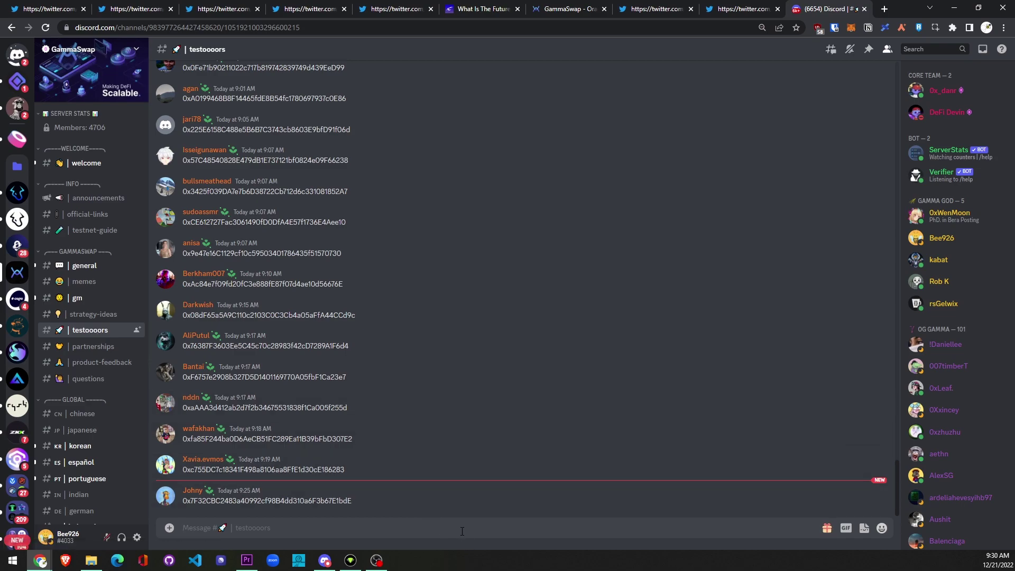
pyautogui.click(459, 531)
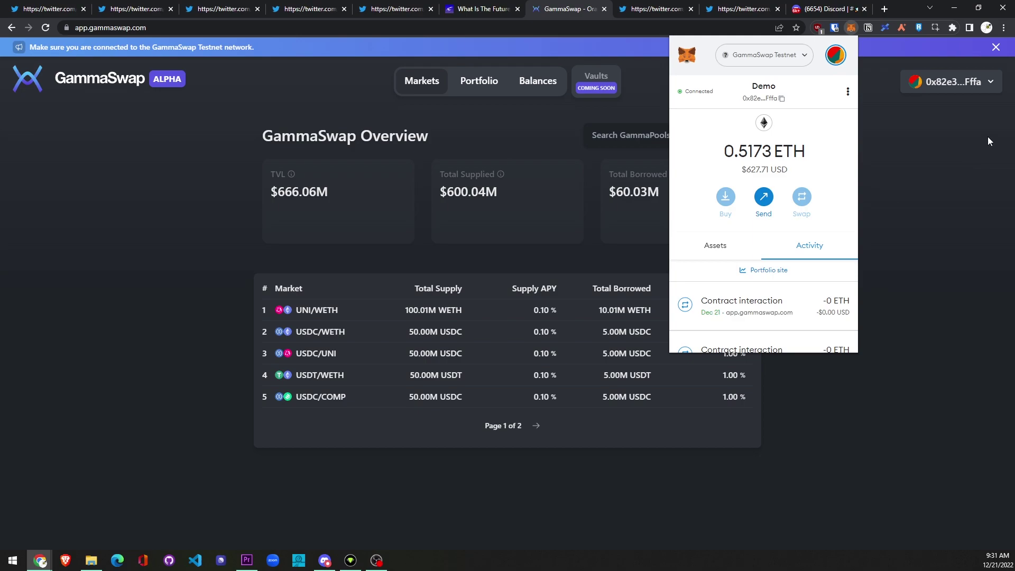
# Open the wallet account panel showing the 0.518 ETH balance and faucet request option.
pyautogui.click(993, 85)
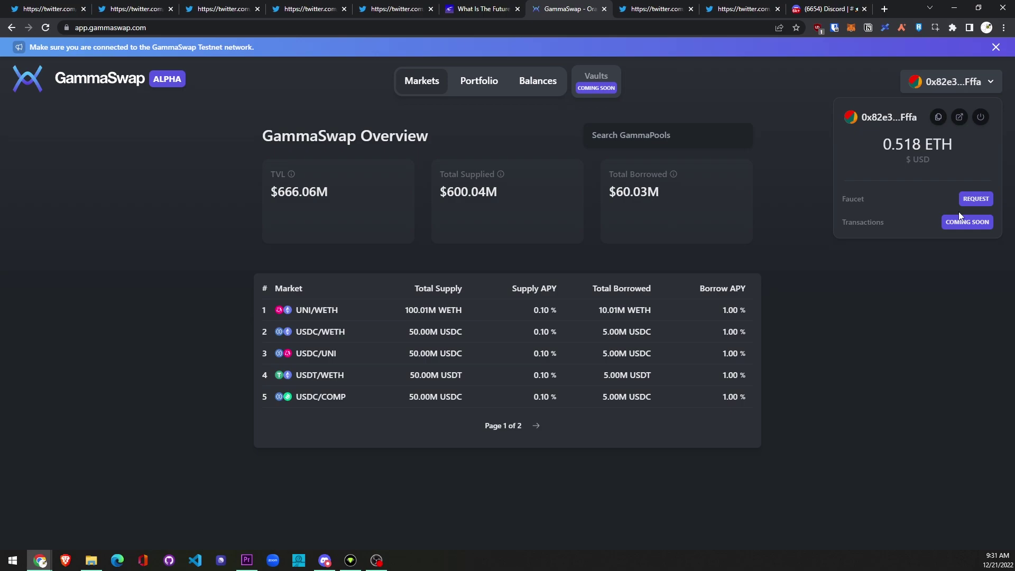
pyautogui.click(979, 204)
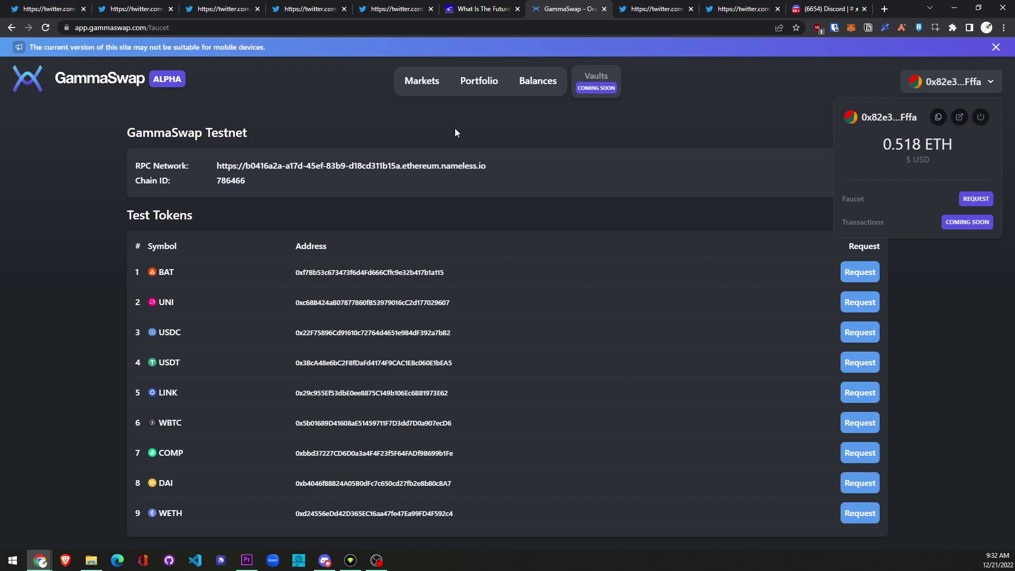
# Return to Markets and page through both pages of the seven lending pools.
pyautogui.click(423, 84)
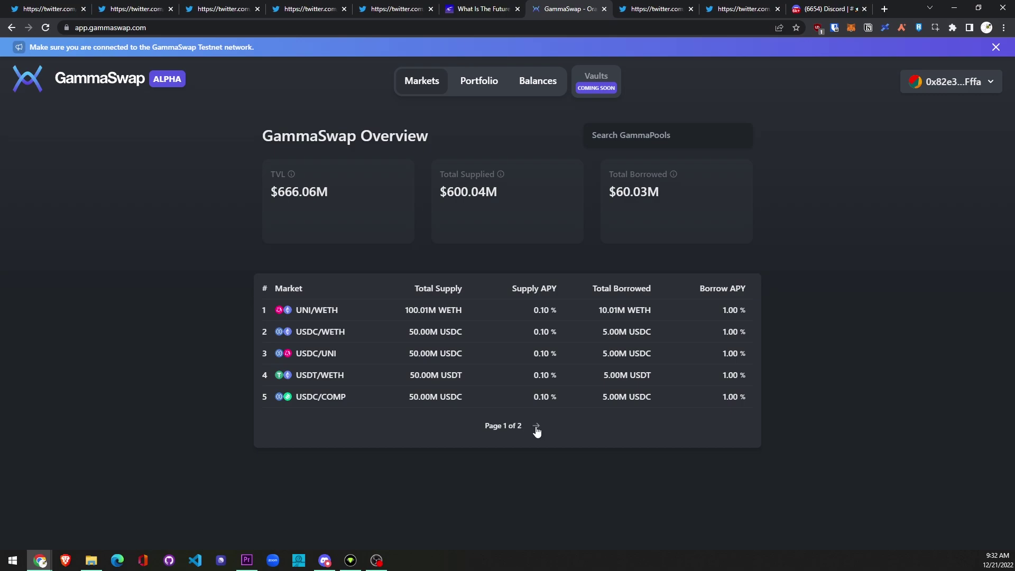
pyautogui.click(536, 427)
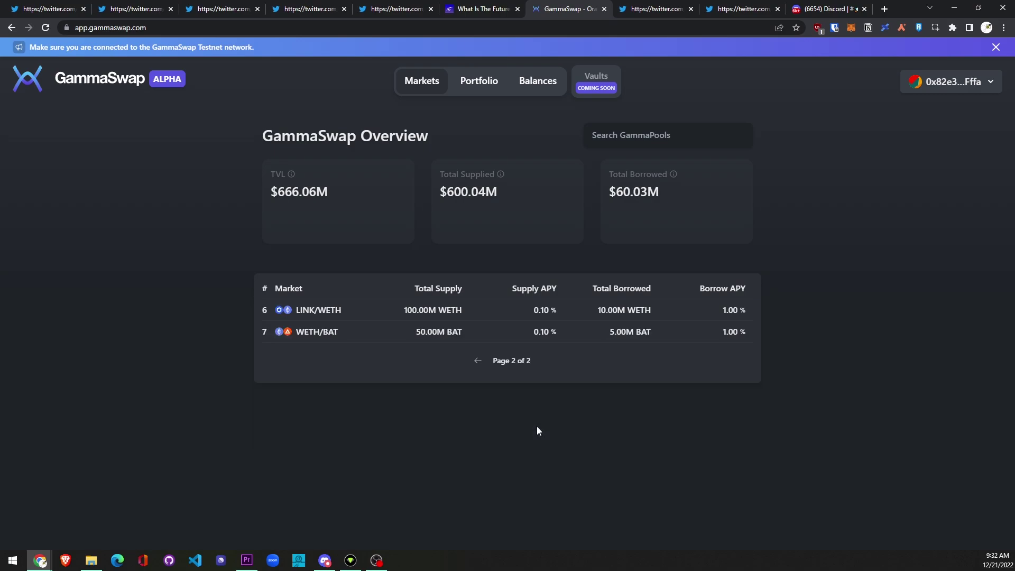
pyautogui.click(478, 361)
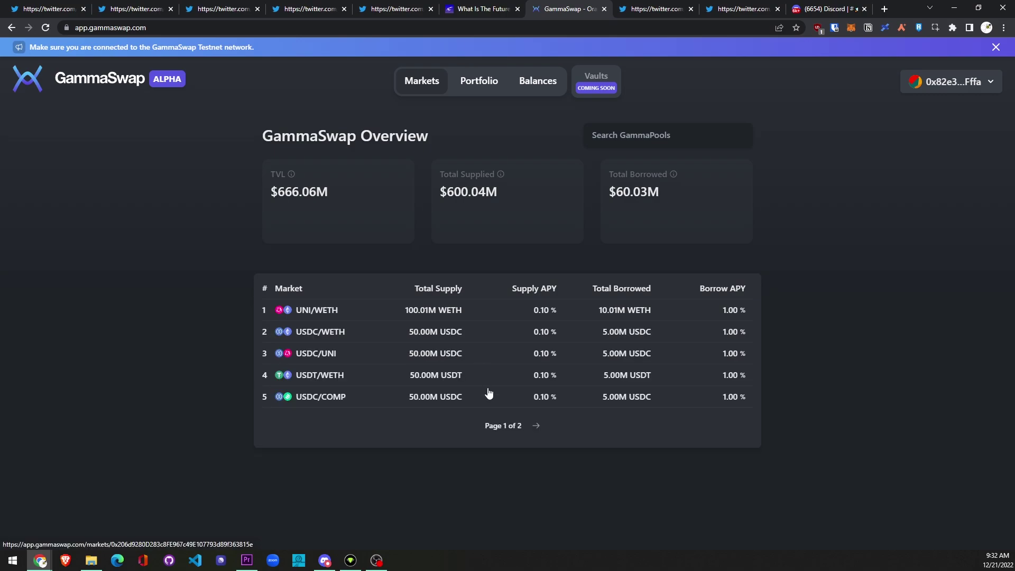
# Open the UNI/WETH pool from the markets table.
pyautogui.click(334, 312)
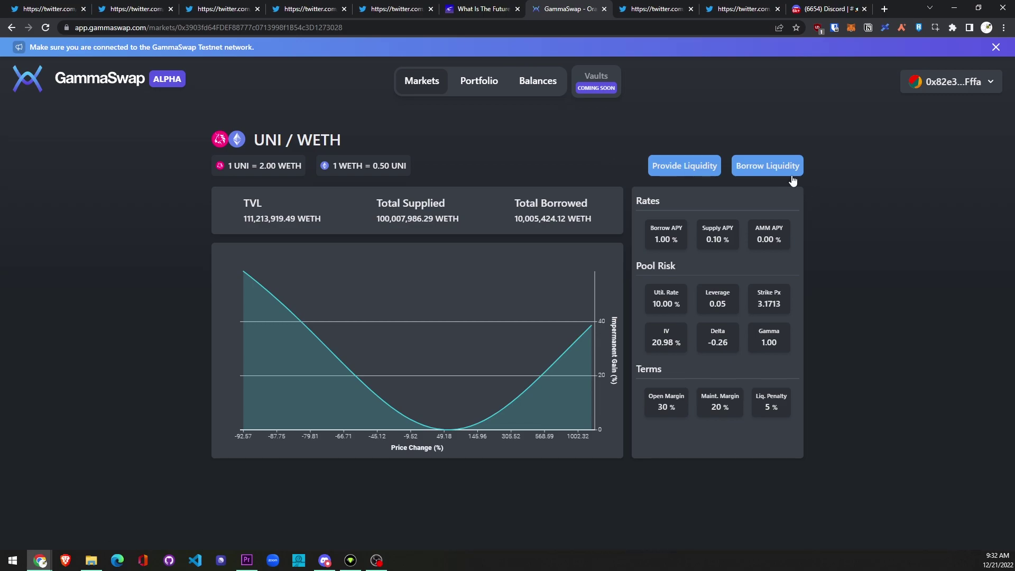
# Start providing UNI/WETH liquidity and highlight the 2.8283 GS LP current balance.
pyautogui.click(703, 172)
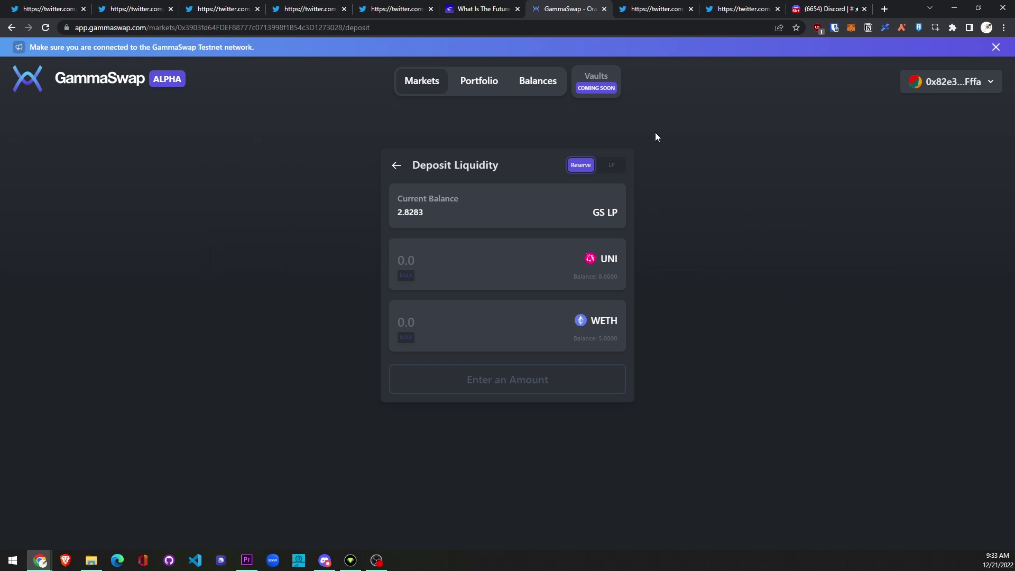
pyautogui.moveTo(397, 199); pyautogui.dragTo(461, 198)
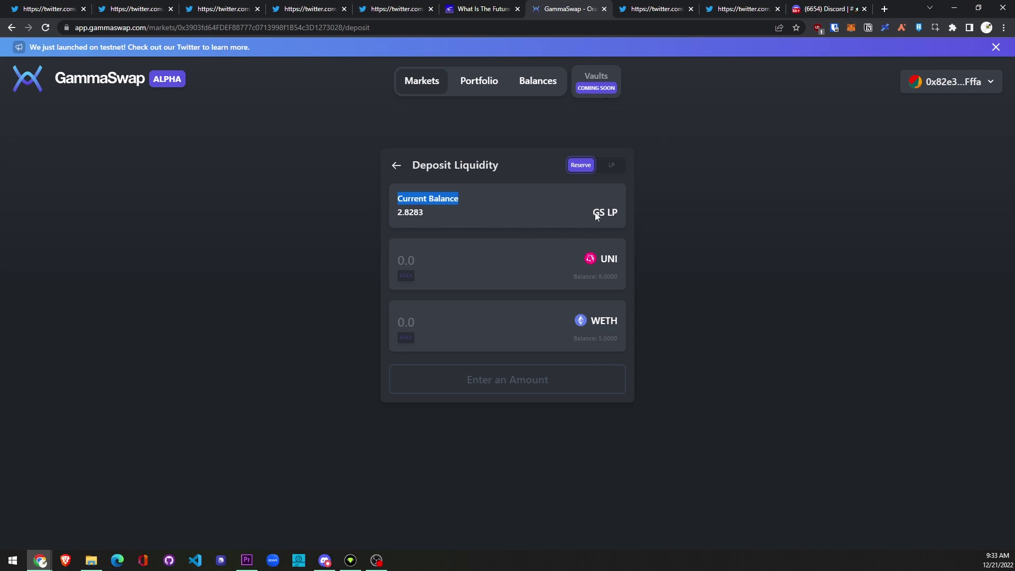
pyautogui.moveTo(593, 212); pyautogui.dragTo(617, 213)
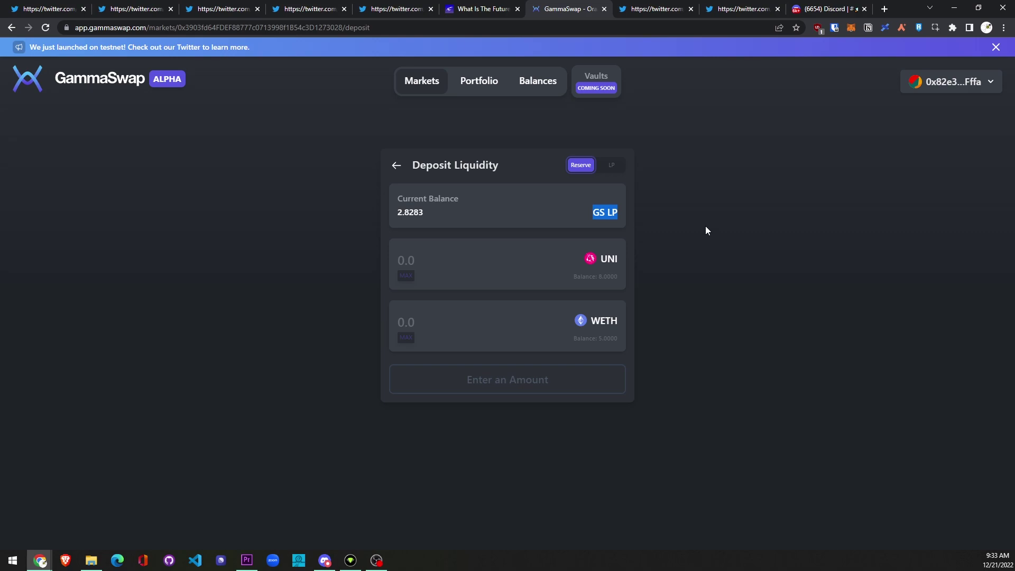
# Enter 1 UNI as the deposit amount, then approve and confirm the liquidity deposit.
pyautogui.click(421, 259)
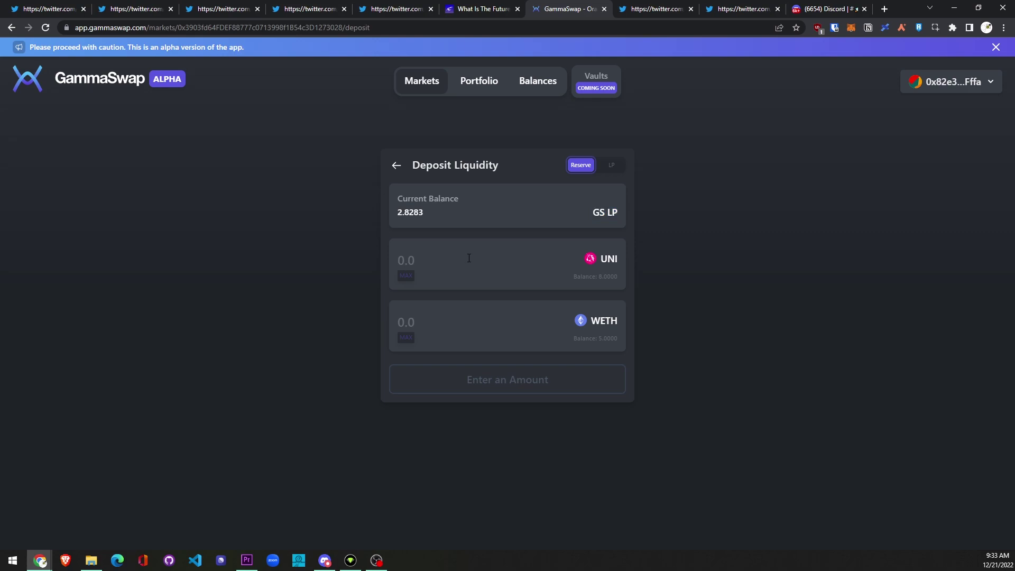
pyautogui.write('1')
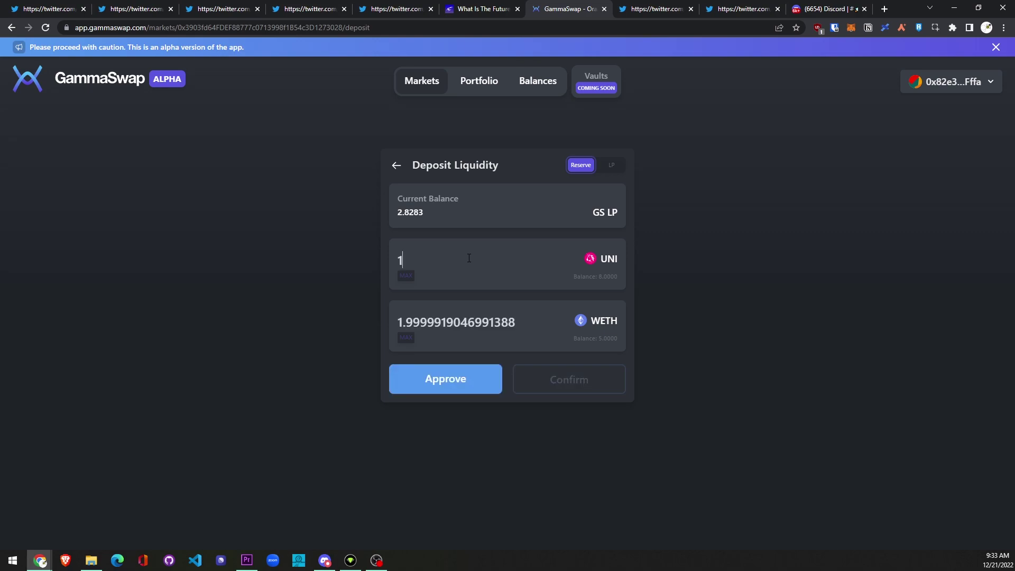
pyautogui.click(468, 394)
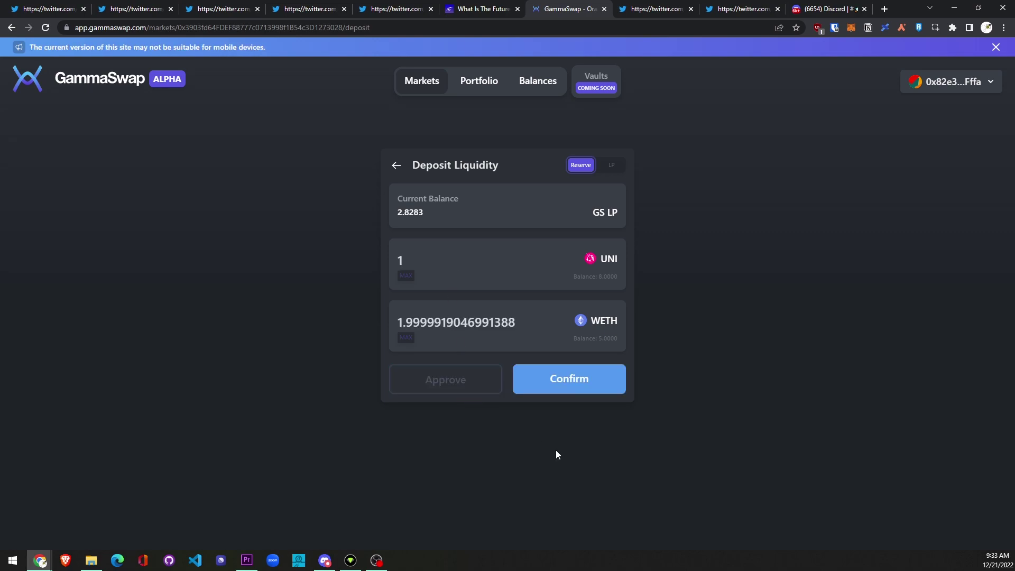
pyautogui.click(585, 390)
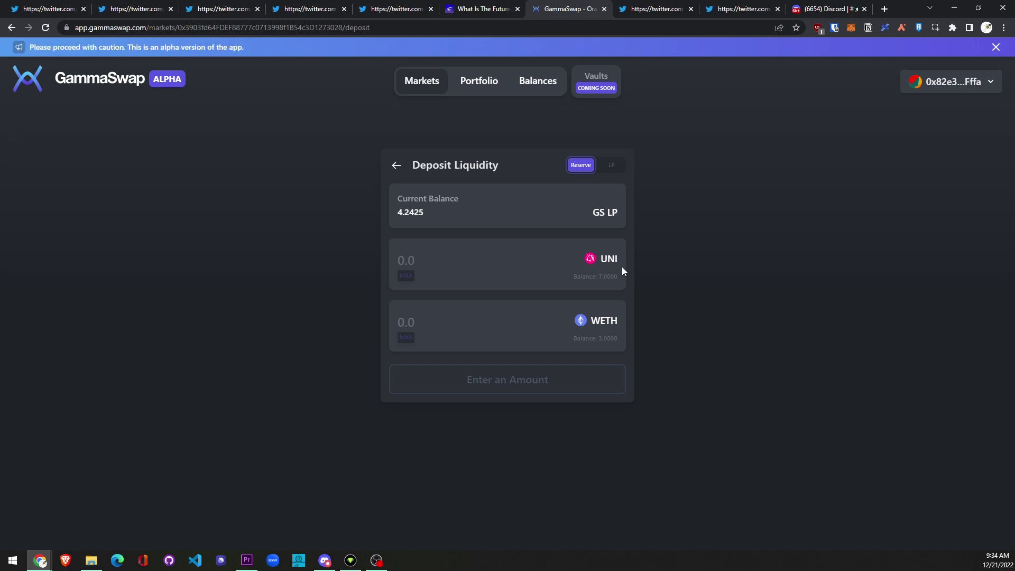
# Go back to the UNI/WETH pool page and open Borrow Liquidity.
pyautogui.click(394, 167)
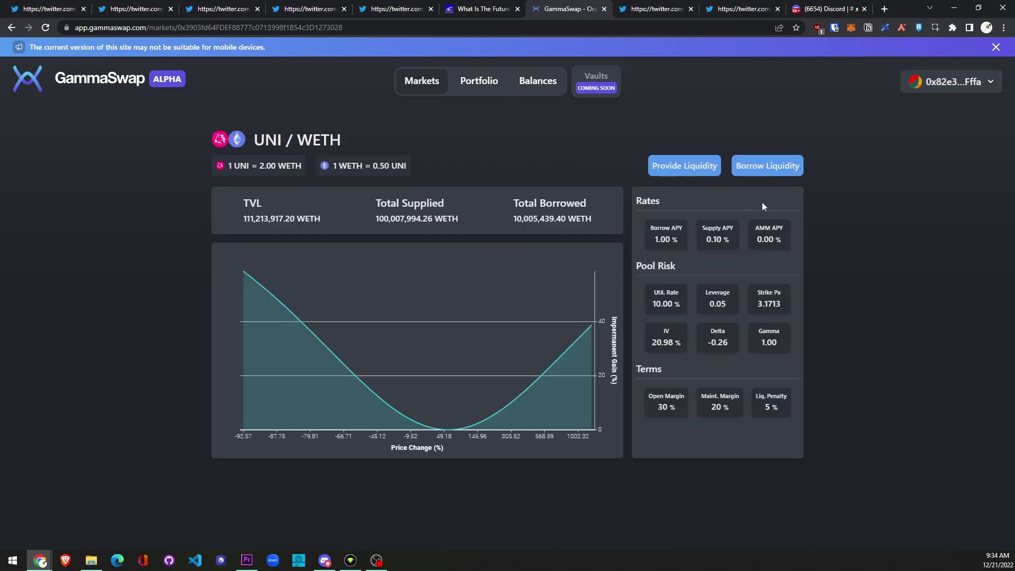
pyautogui.click(777, 174)
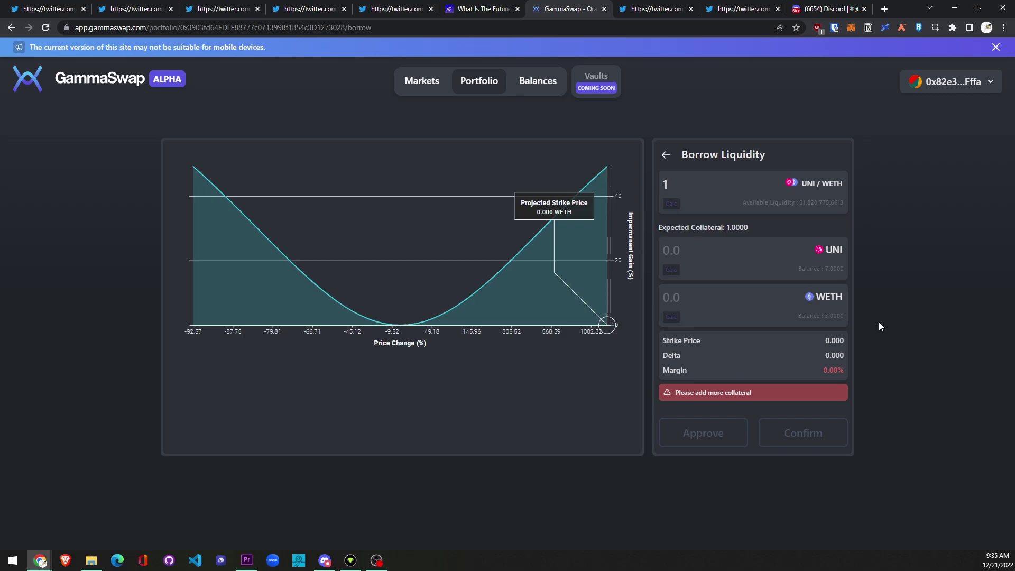
# Enter the borrow amounts and begin editing the WETH collateral amount.
pyautogui.write('1')
pyautogui.write('2')
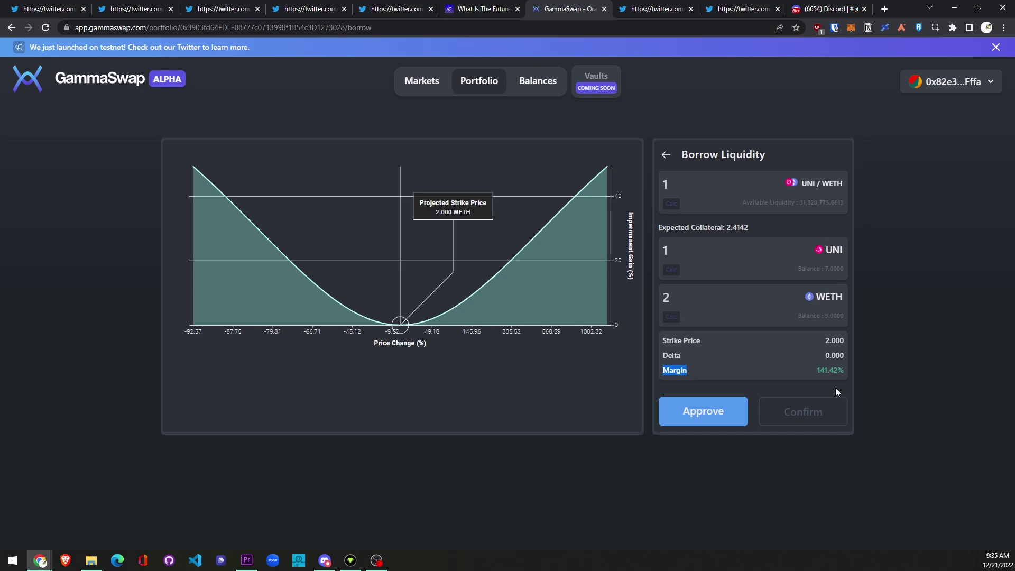
pyautogui.click(684, 299)
pyautogui.press('BackSpace')
pyautogui.write('6')
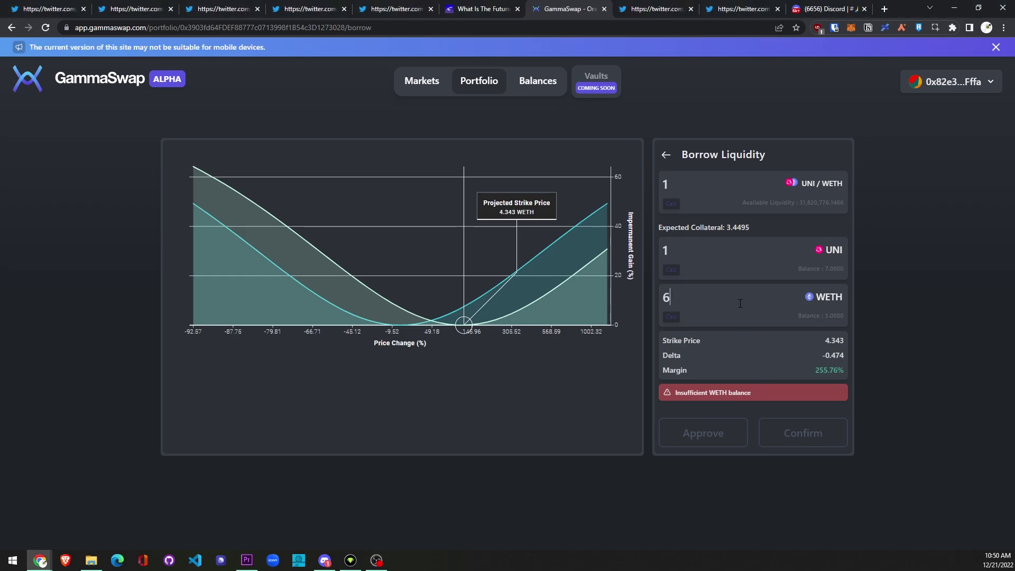
pyautogui.press('BackSpace')
pyautogui.write('2')
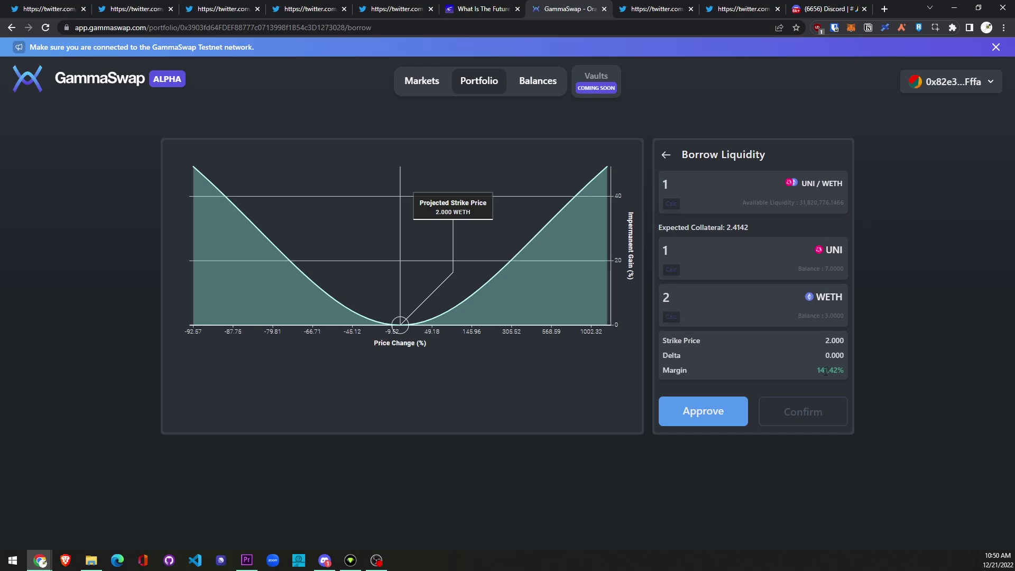
# Approve the collateral tokens and confirm the 1 UNI/WETH borrow at 141.42% margin.
pyautogui.click(723, 420)
pyautogui.click(816, 420)
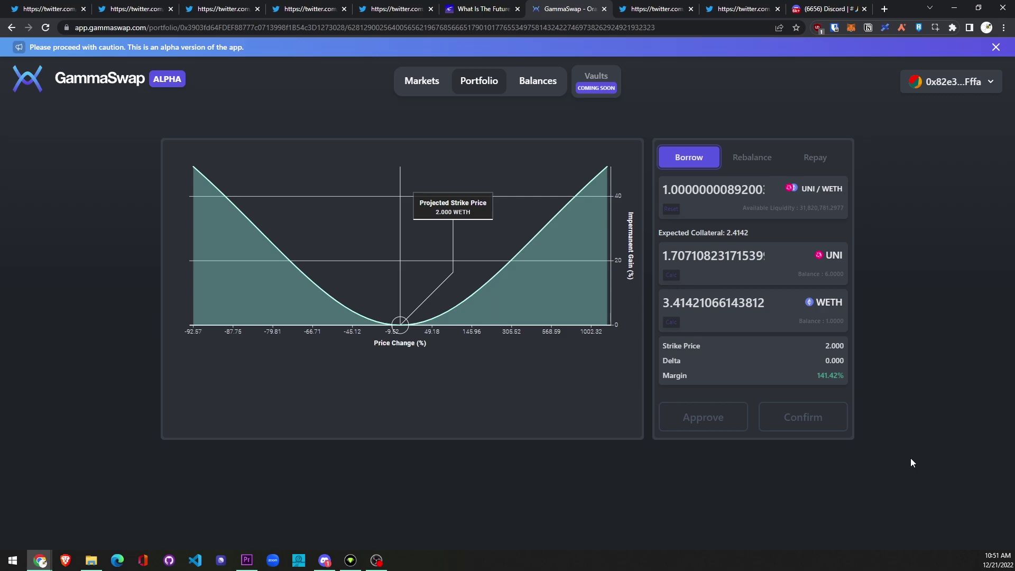
# Bring Discord forward and pass through #questions back to the GammaSwap #product-feedback channel.
pyautogui.hotkey('ctrl', '9')
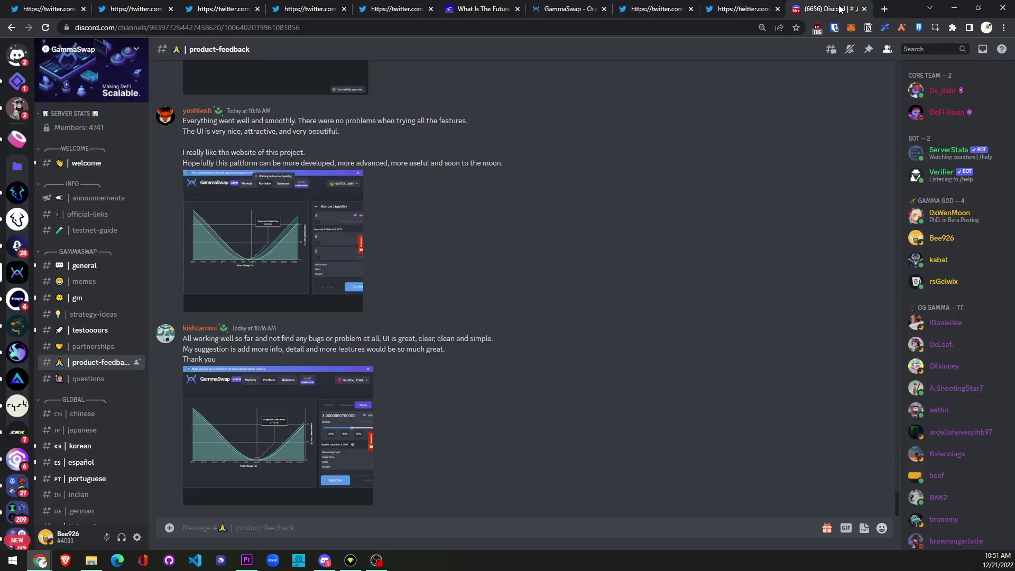
pyautogui.click(91, 385)
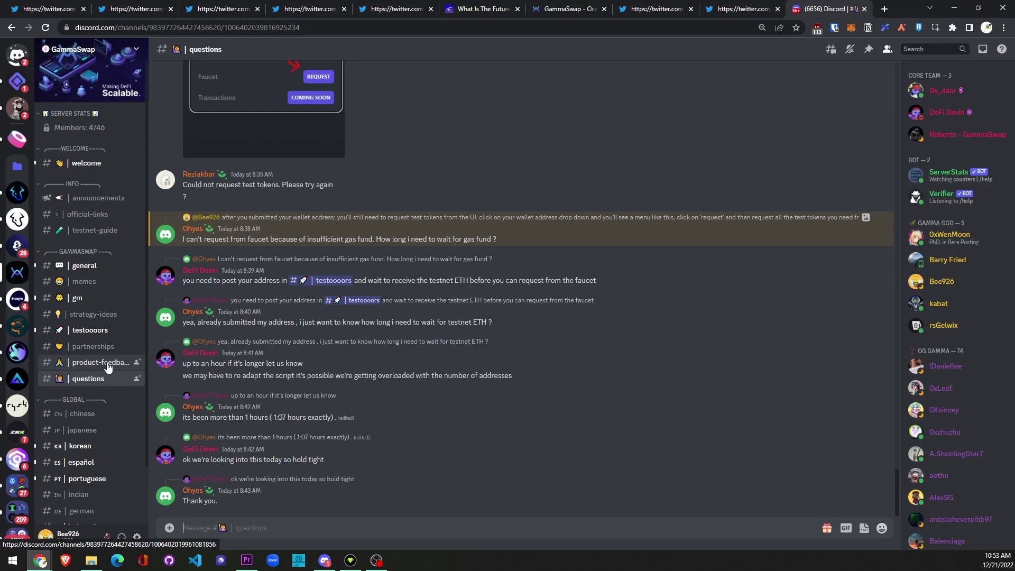
pyautogui.click(107, 365)
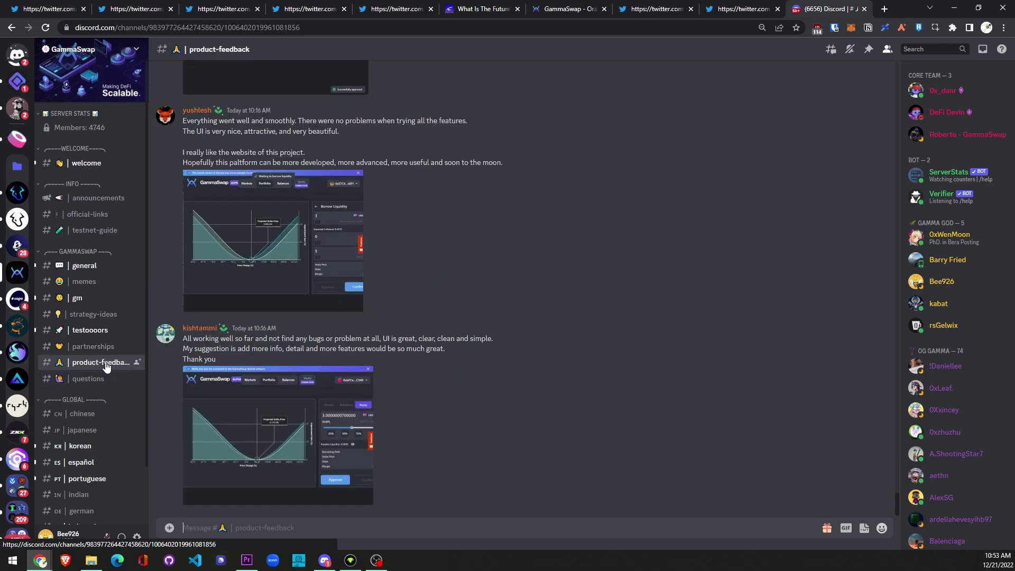